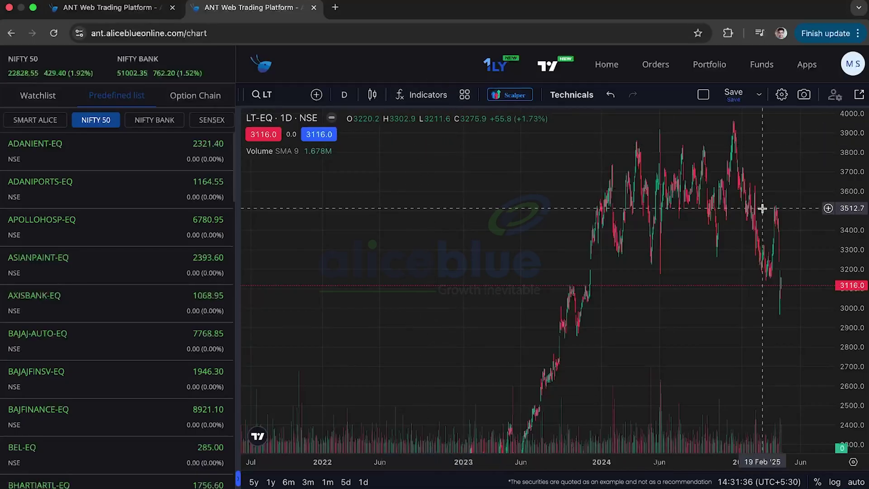
Scroll the NIFTY 50 watchlist down to SBILIFE-EQ and open its daily chart.
mouse_move(116, 244)
scroll(34, 339, down, 10)
scroll(34, 339, down, 15)
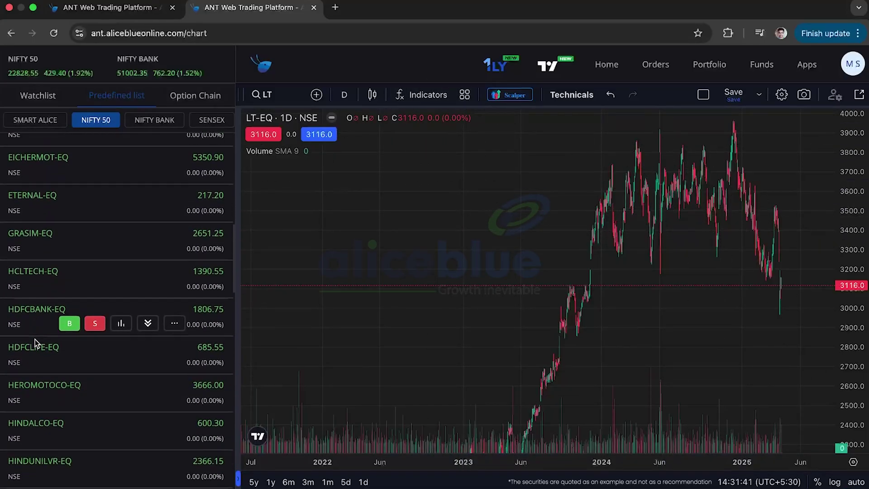
scroll(34, 339, down, 5)
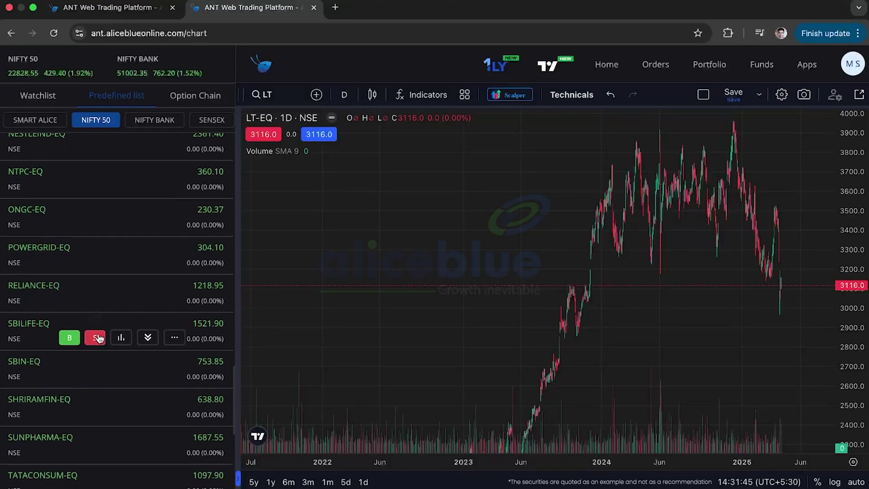
click(121, 337)
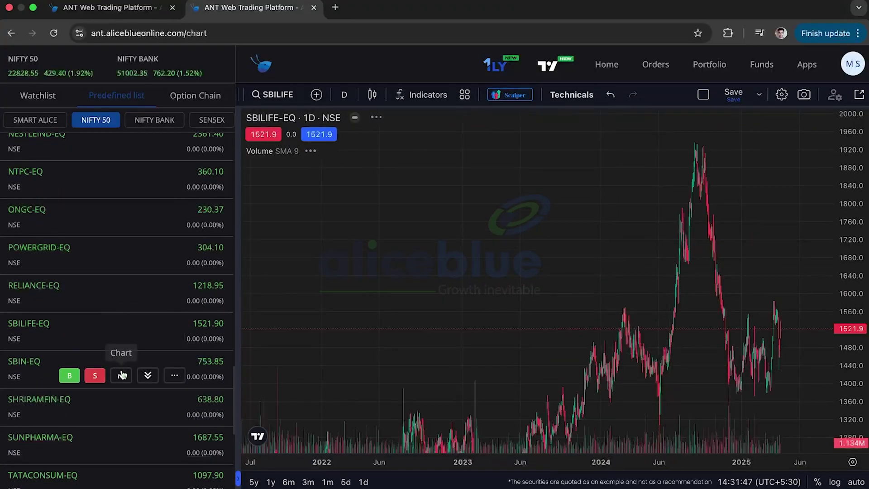
Open the SBIN-EQ chart and pop it out into a separate tab.
click(120, 375)
click(858, 95)
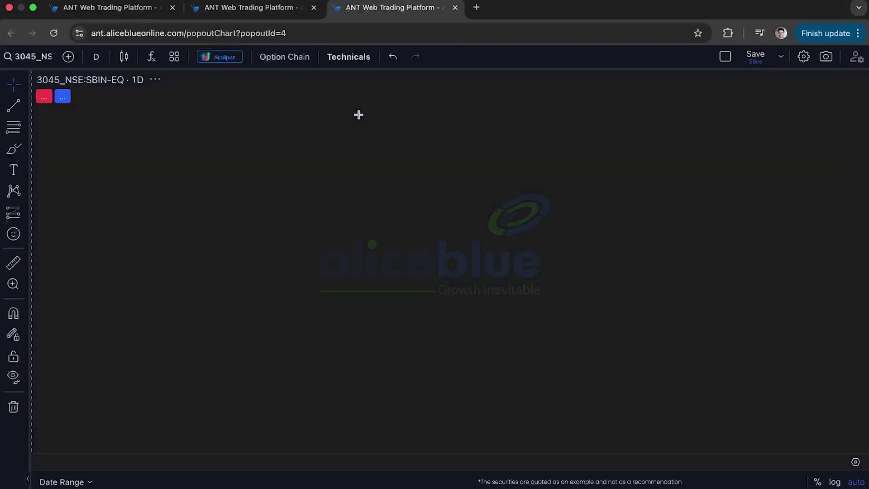
scroll(398, 403, down, 2)
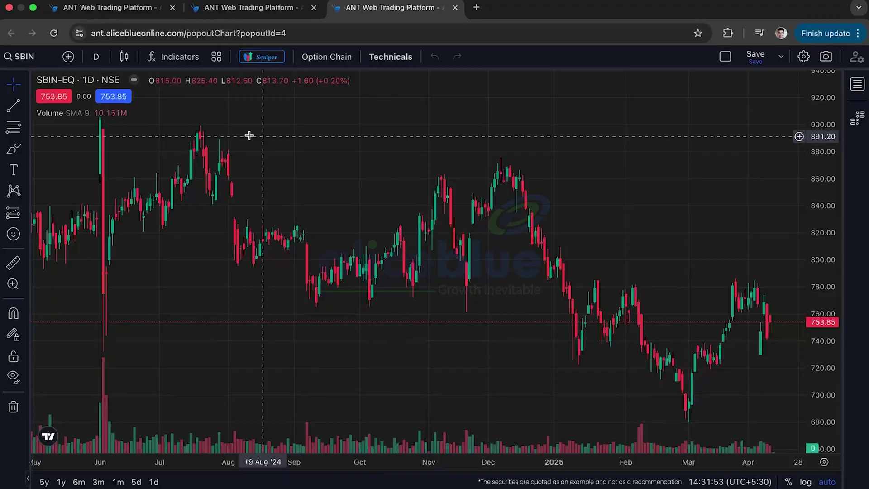
Keep the SBIN-EQ chart interval on 1 day.
click(97, 57)
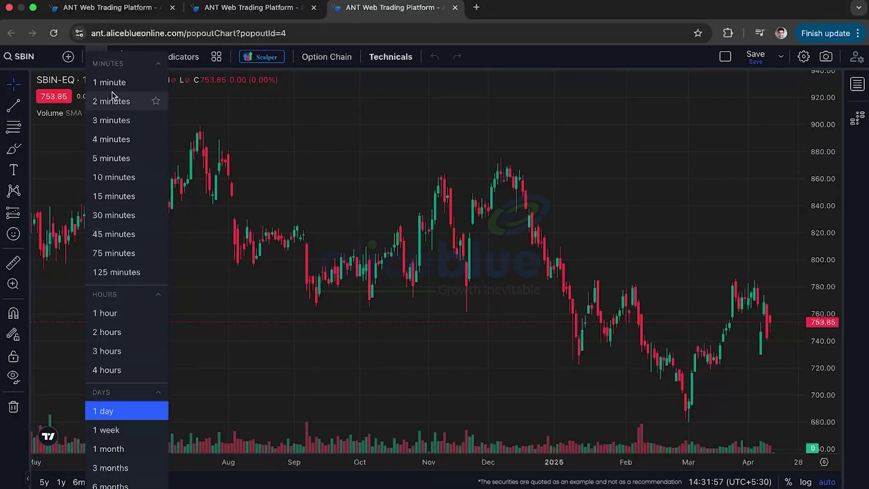
click(201, 116)
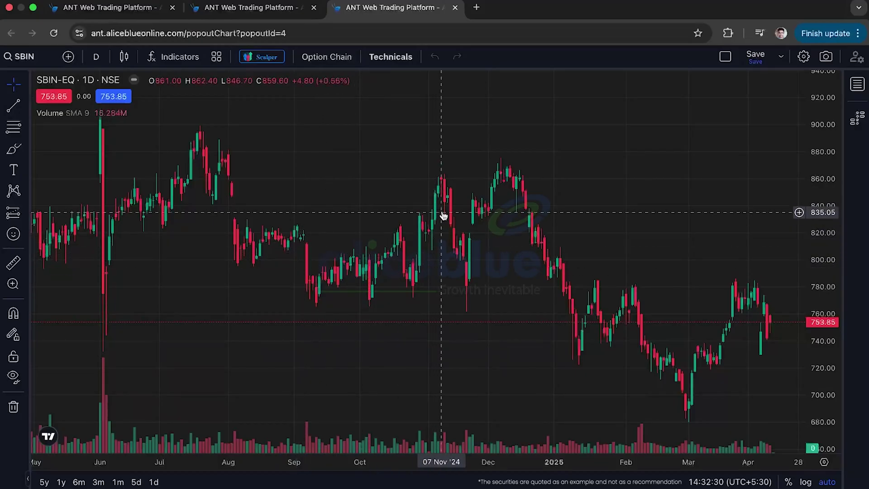
scroll(423, 220, up, 3)
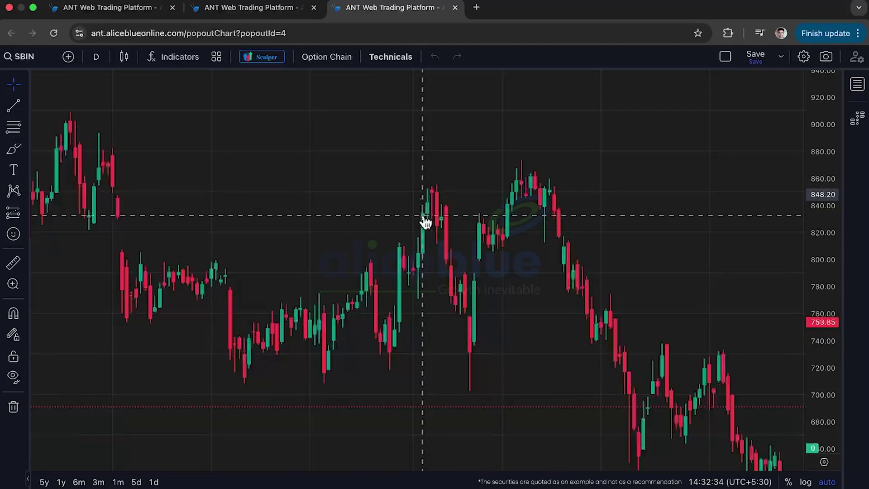
scroll(424, 217, right, 10)
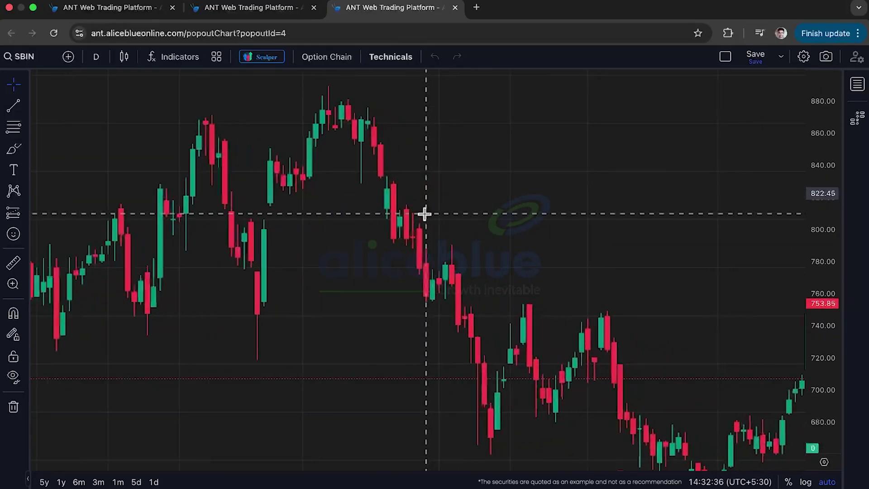
scroll(425, 214, right, 3)
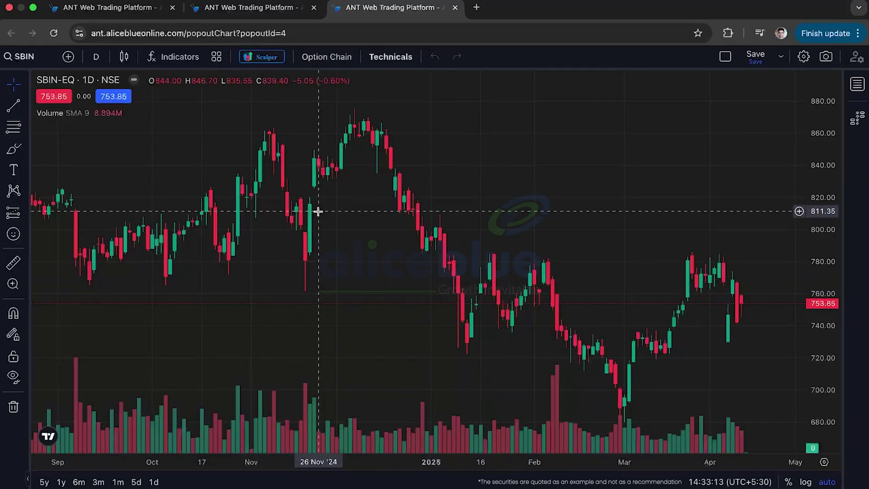
Add the plain Moving Average indicator from a 'moving average' search and open its settings.
click(180, 55)
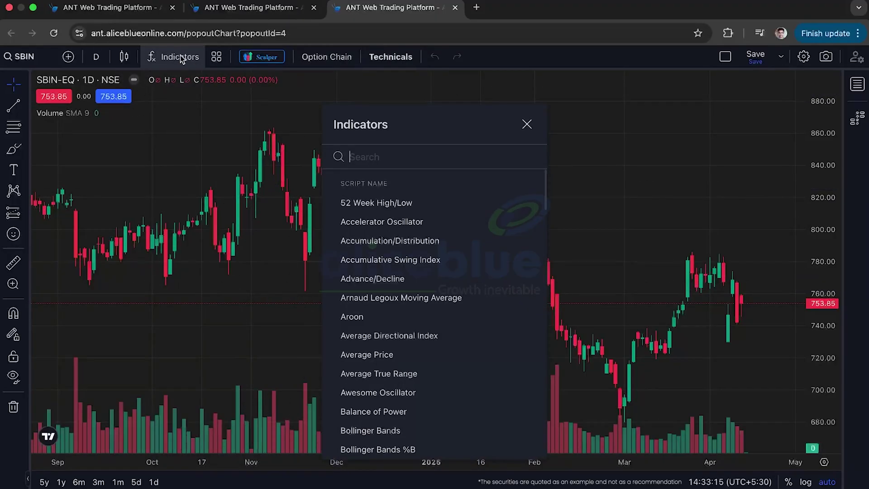
text(moving average)
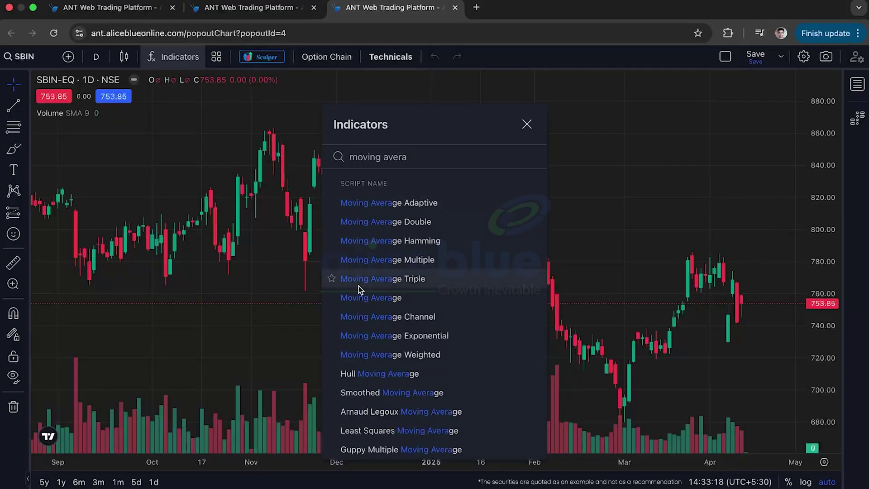
click(371, 297)
click(632, 245)
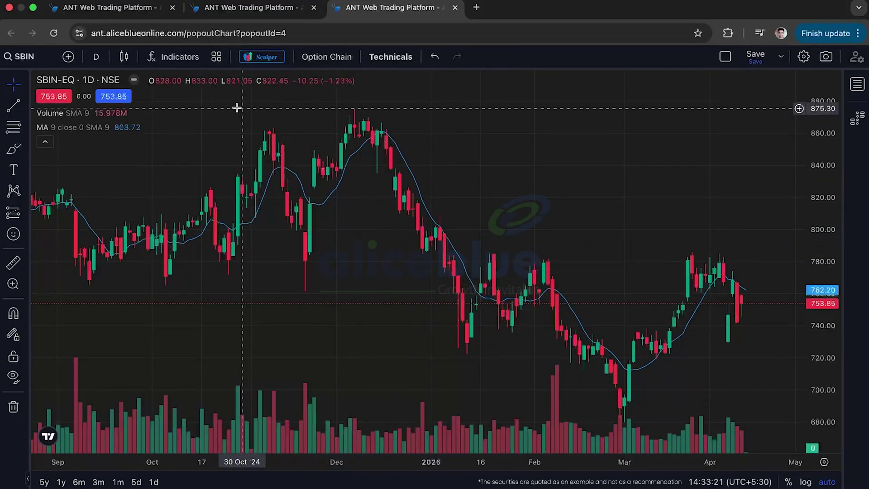
mouse_move(77, 162)
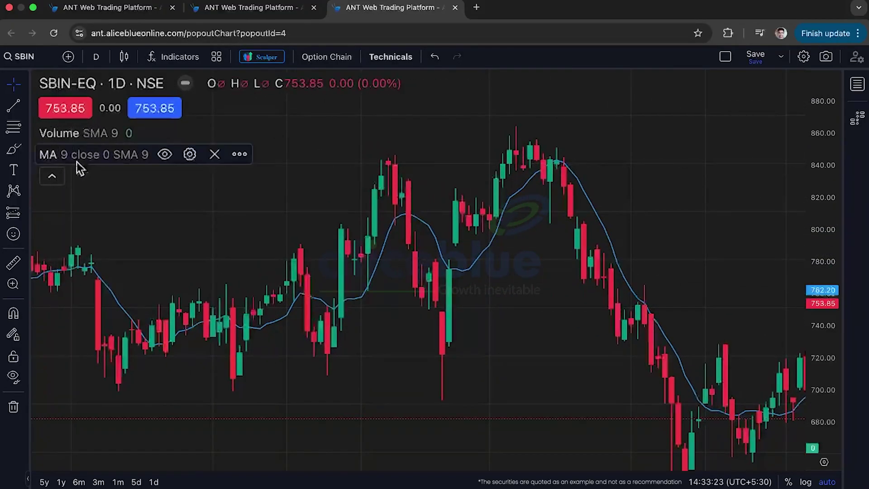
click(190, 155)
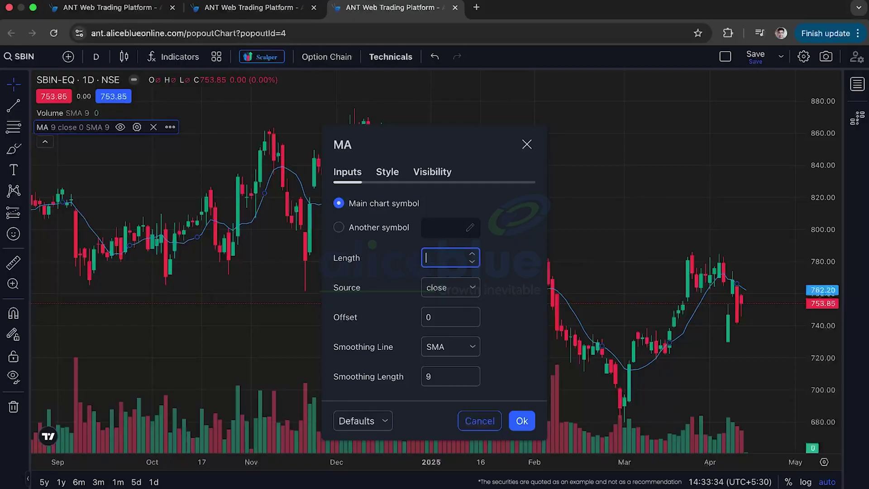
Style the 20-period moving average as a yellow line at maximum thickness and apply it.
click(387, 172)
click(435, 208)
click(455, 245)
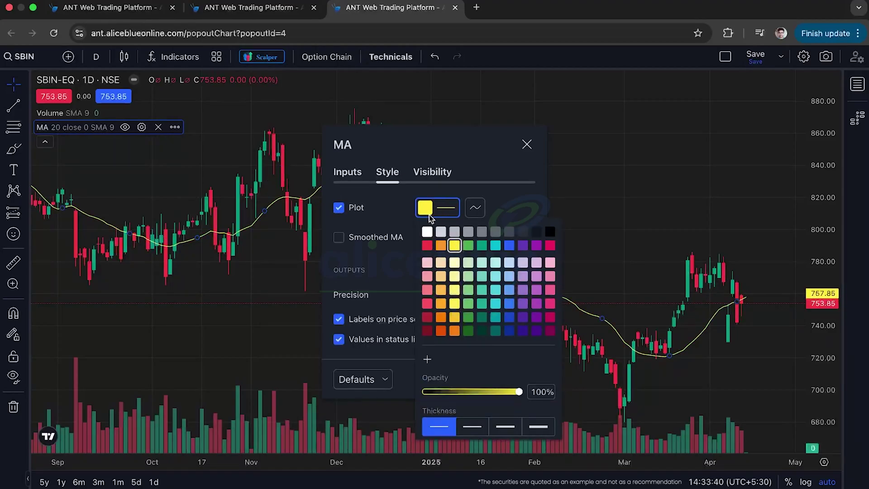
click(538, 429)
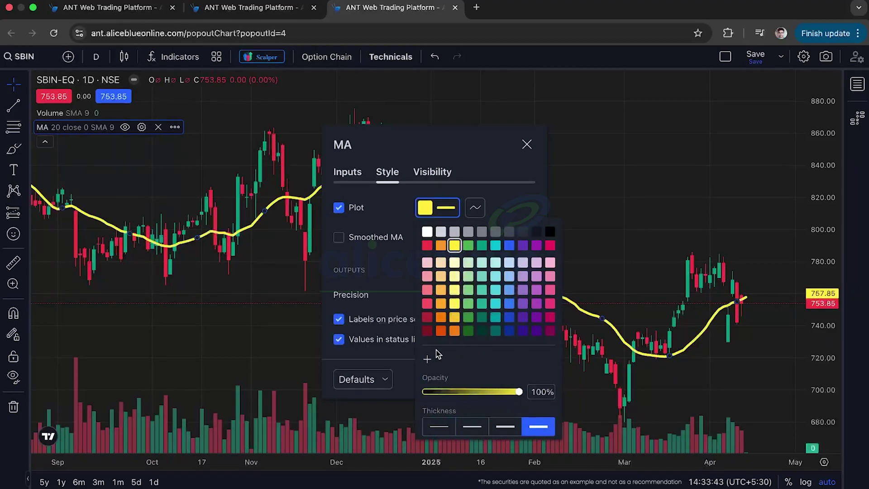
click(487, 180)
click(520, 379)
scroll(413, 335, down, 5)
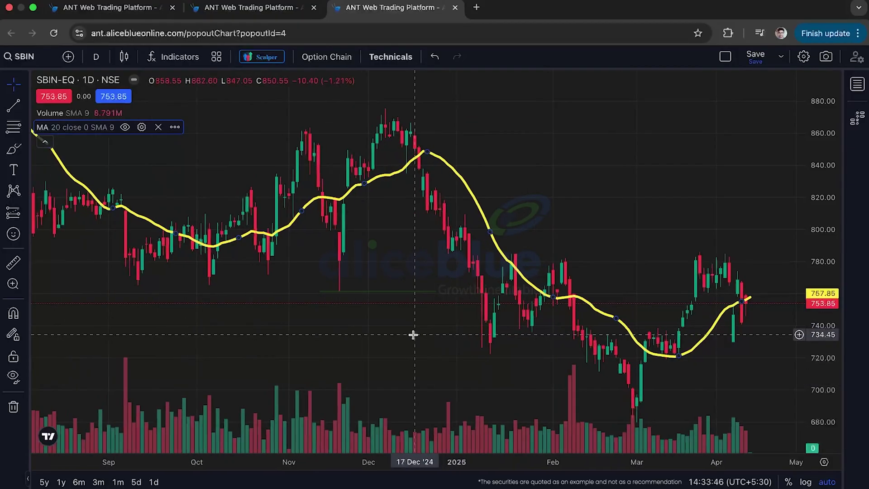
scroll(414, 335, down, 3)
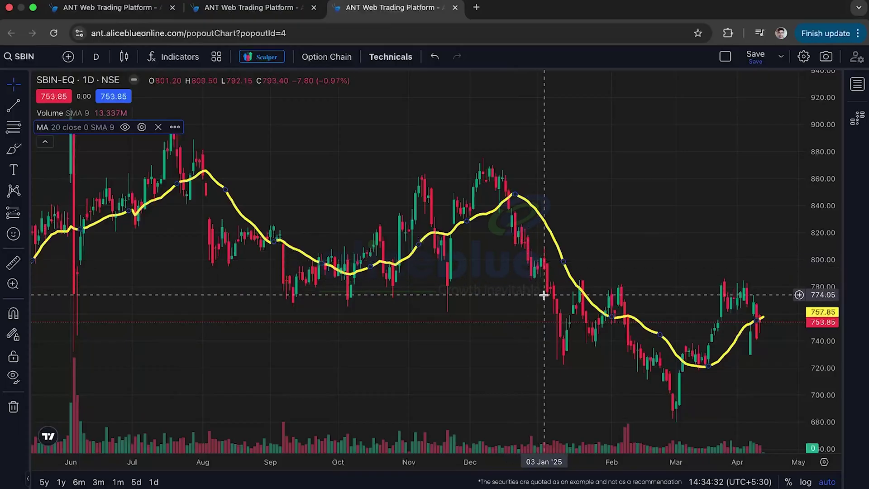
Draw an arrow line from the December high near 830.20 down to about 719.65 in early January.
click(26, 106)
click(61, 151)
click(493, 218)
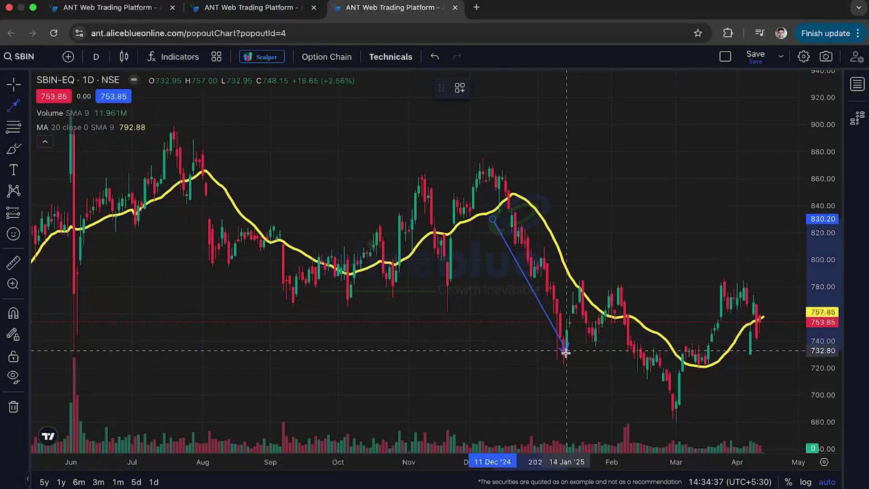
click(541, 368)
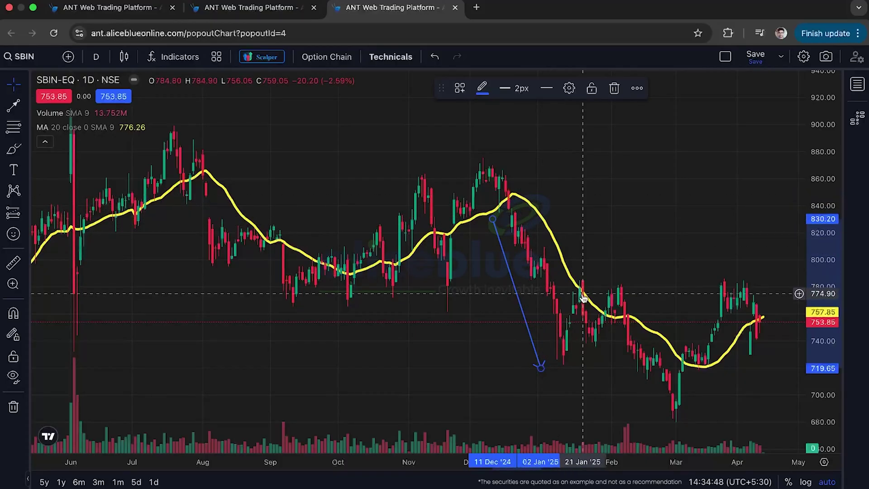
scroll(489, 290, down, 1)
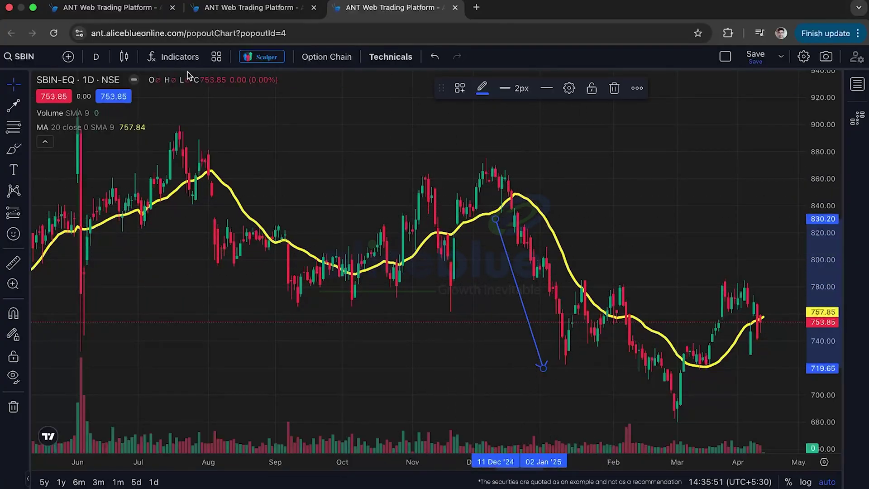
Add Moving Average Exponential from an 'exp' indicator search and open its settings.
click(181, 57)
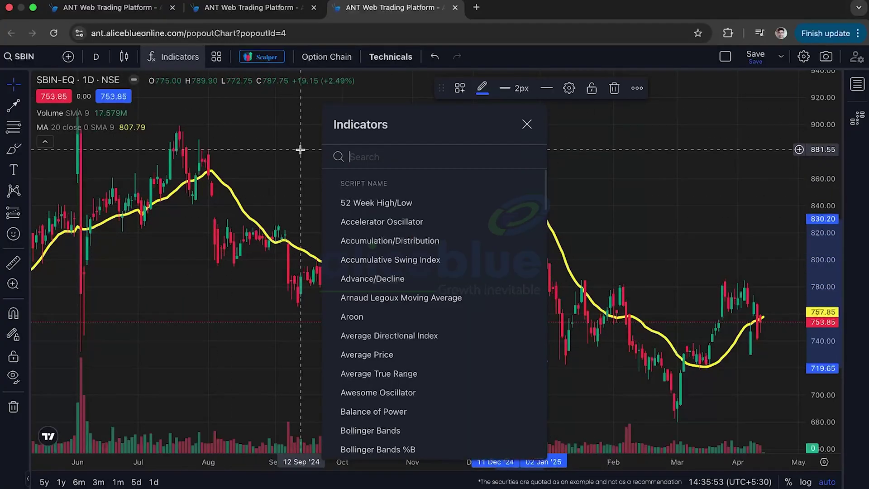
text(exp)
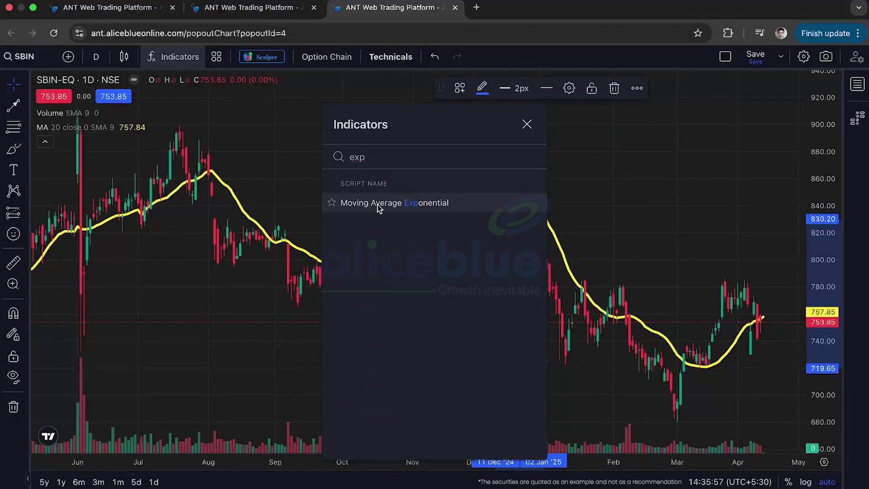
click(396, 204)
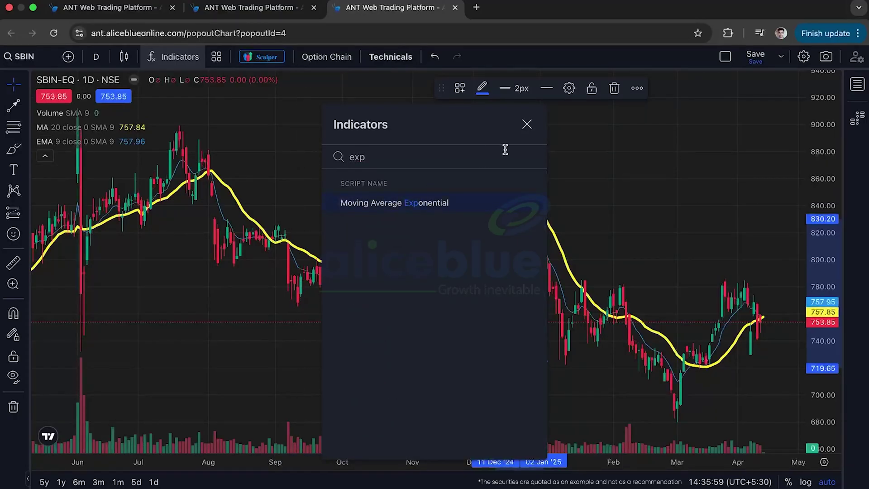
click(527, 124)
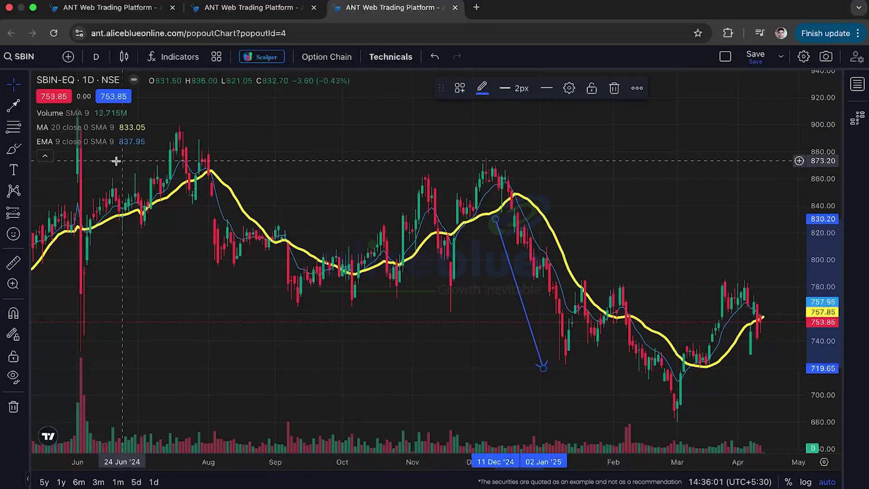
mouse_move(58, 148)
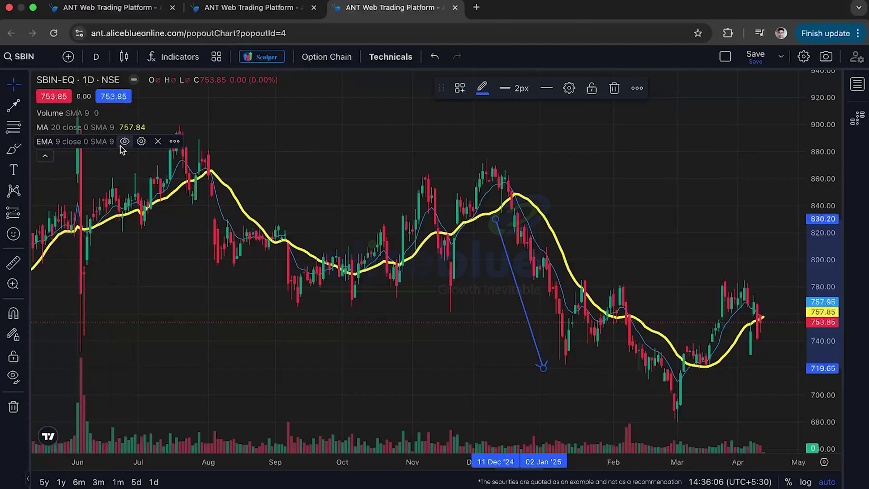
click(138, 142)
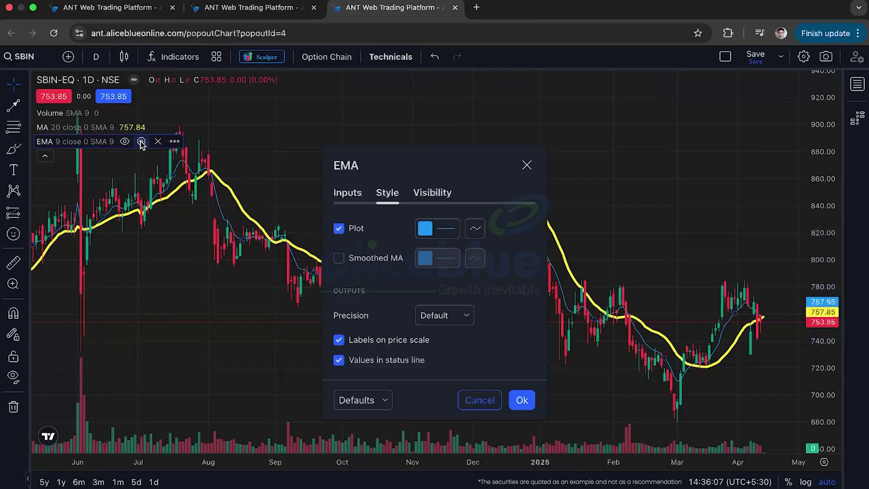
Change the EMA length from 9 to 20.
click(366, 198)
click(452, 235)
key(BackSpace)
text(20)
Make the EMA line pink and slightly thicker, then confirm.
click(387, 193)
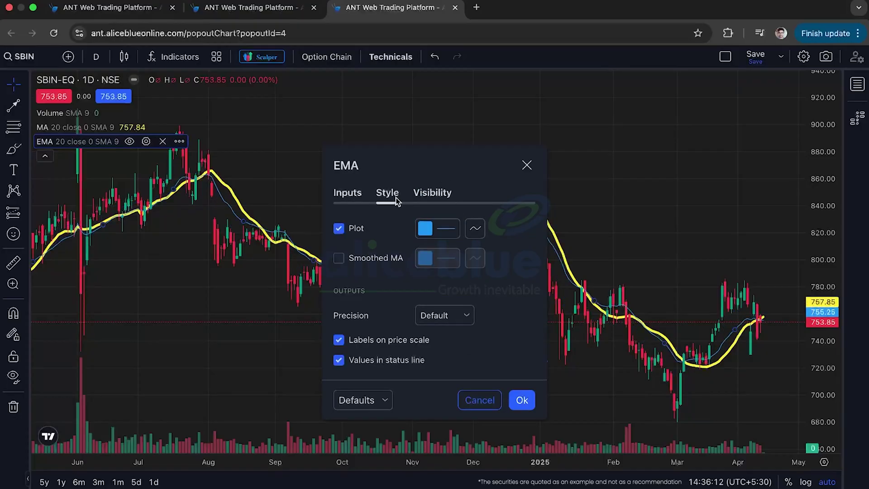
click(432, 228)
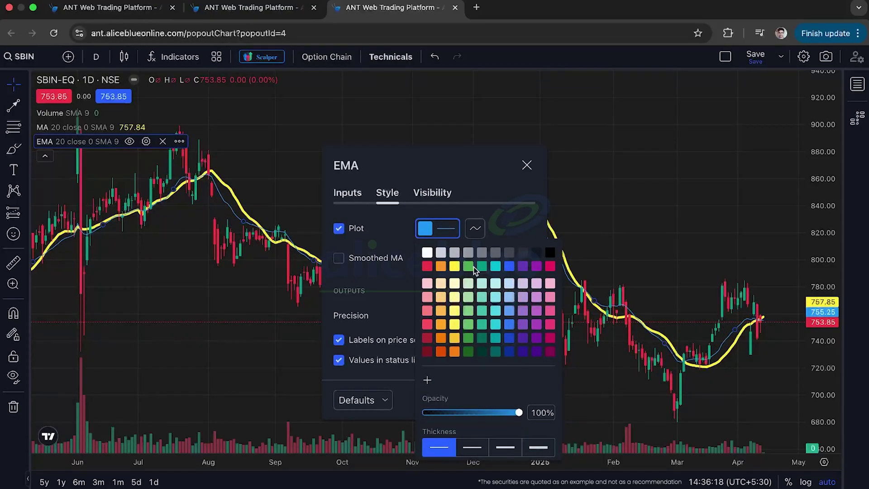
click(469, 284)
click(550, 266)
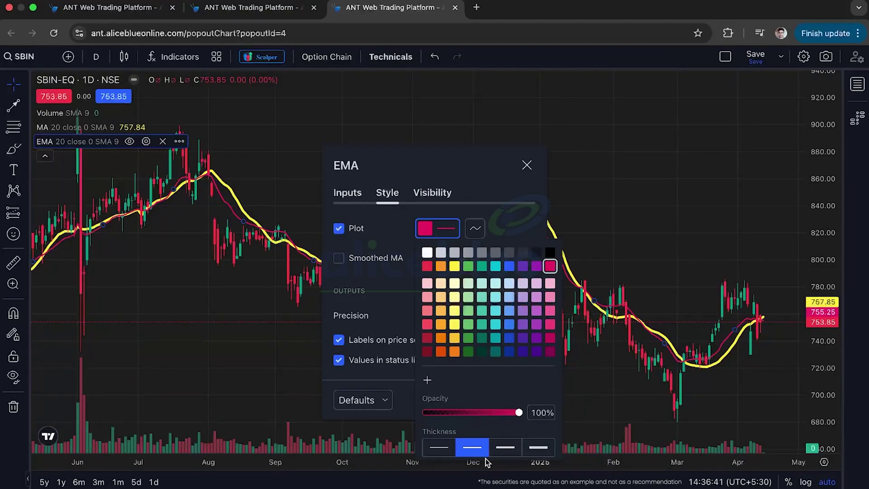
click(475, 166)
click(522, 400)
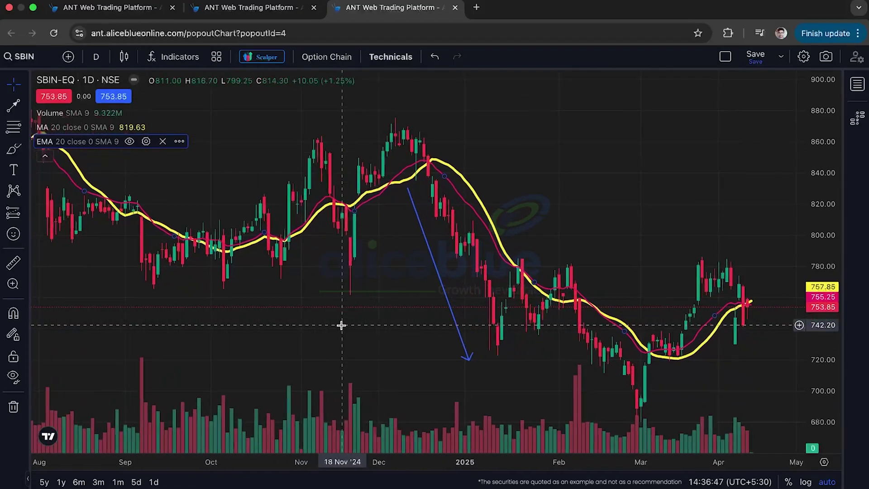
scroll(342, 325, up, 5)
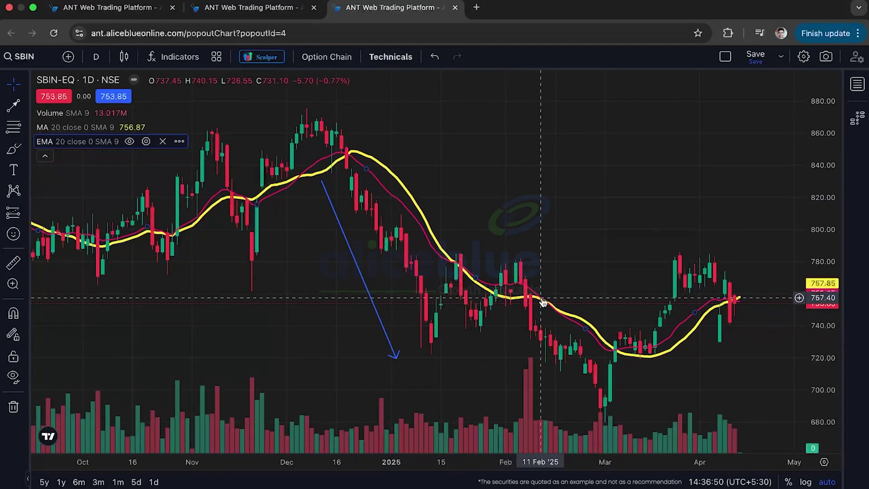
scroll(412, 271, down, 3)
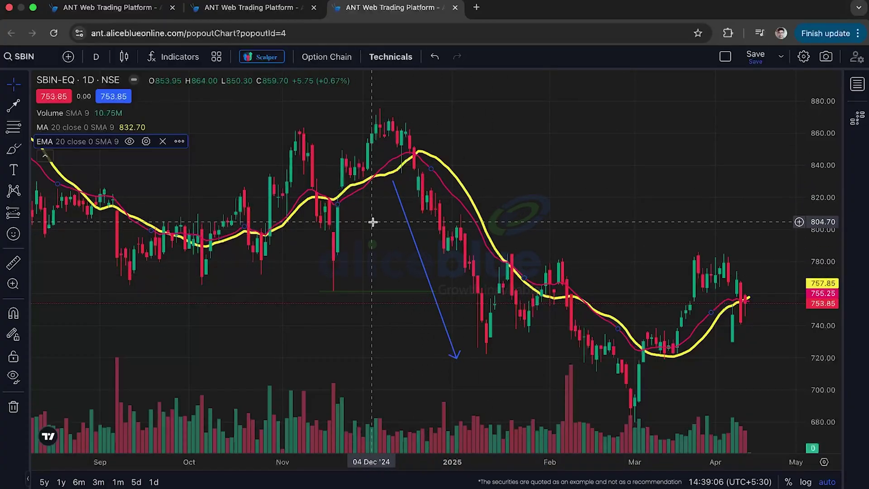
scroll(331, 320, down, 3)
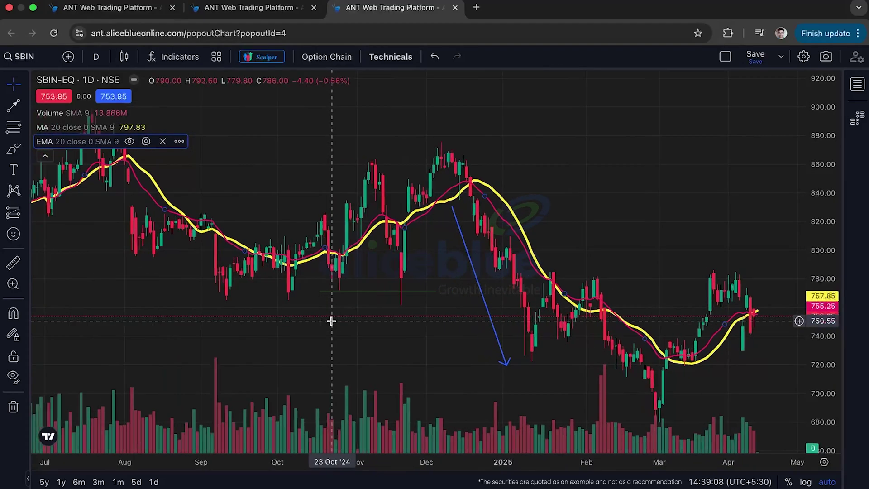
scroll(331, 320, down, 3)
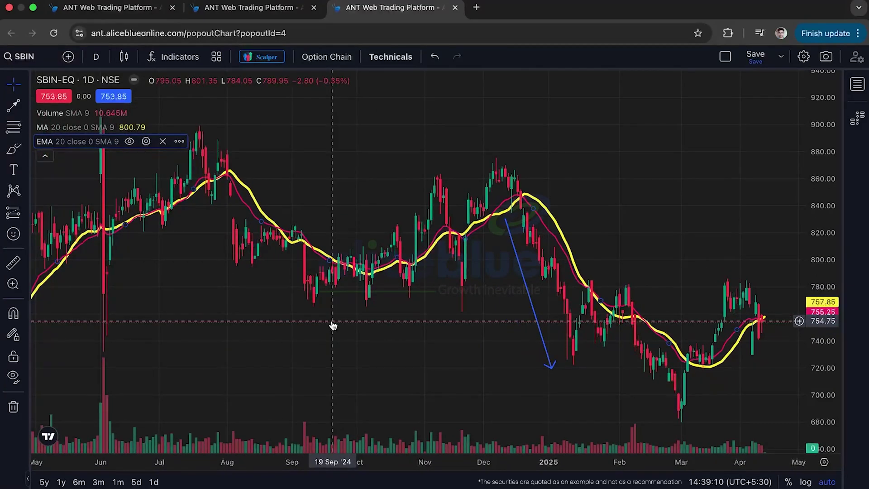
scroll(322, 346, up, 1)
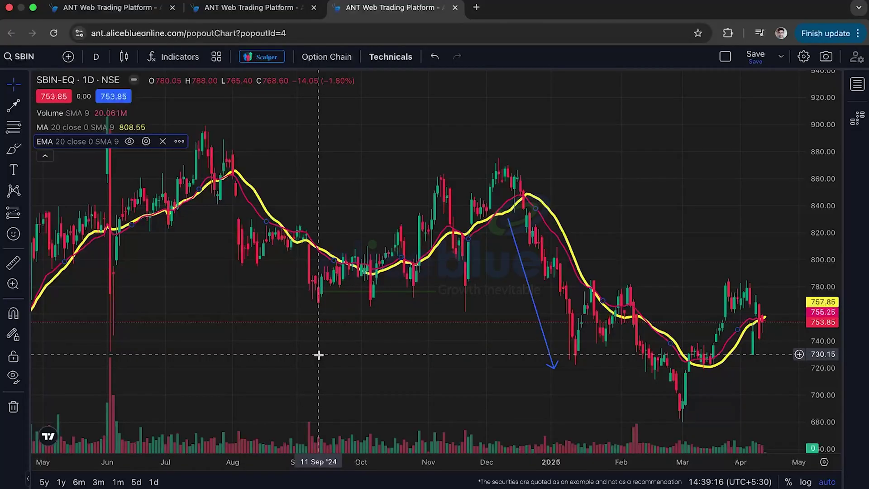
scroll(318, 355, up, 1)
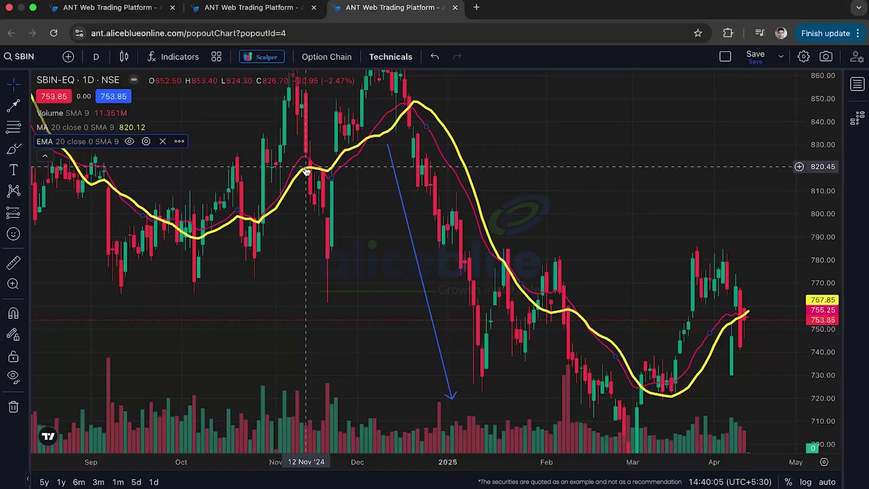
scroll(365, 217, down, 3)
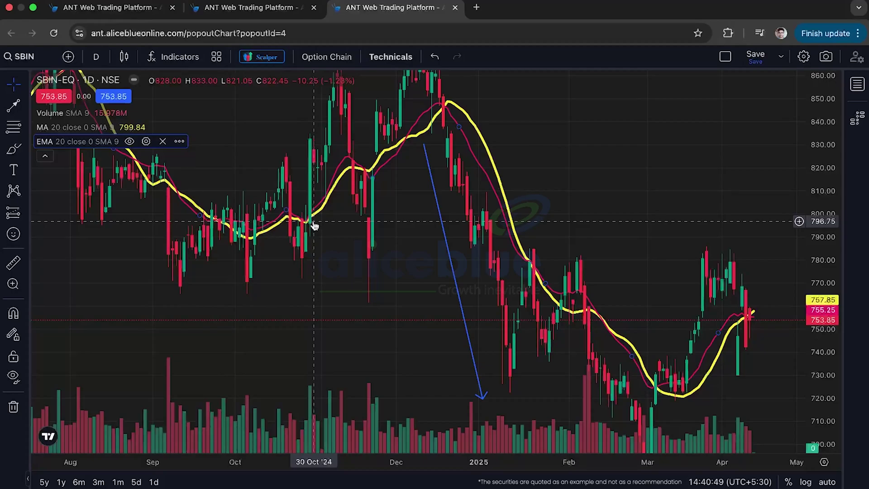
Change the pink EMA's length from 20 to 50 and apply it.
click(146, 141)
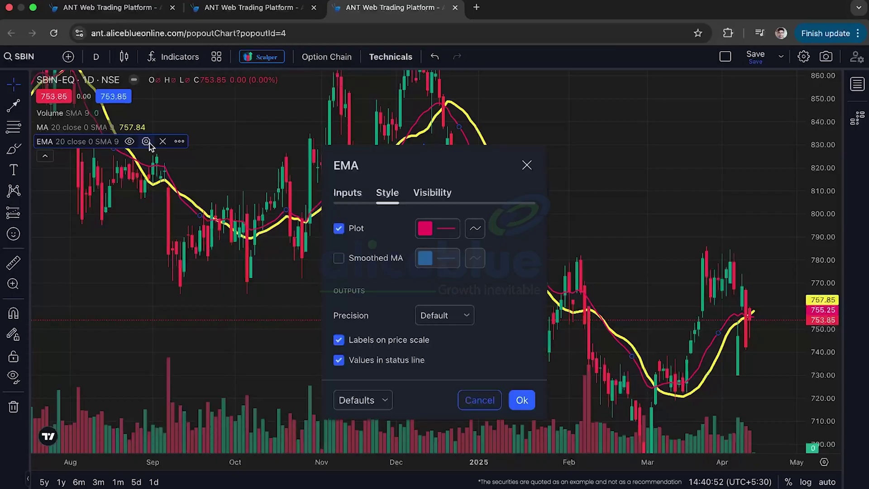
click(351, 194)
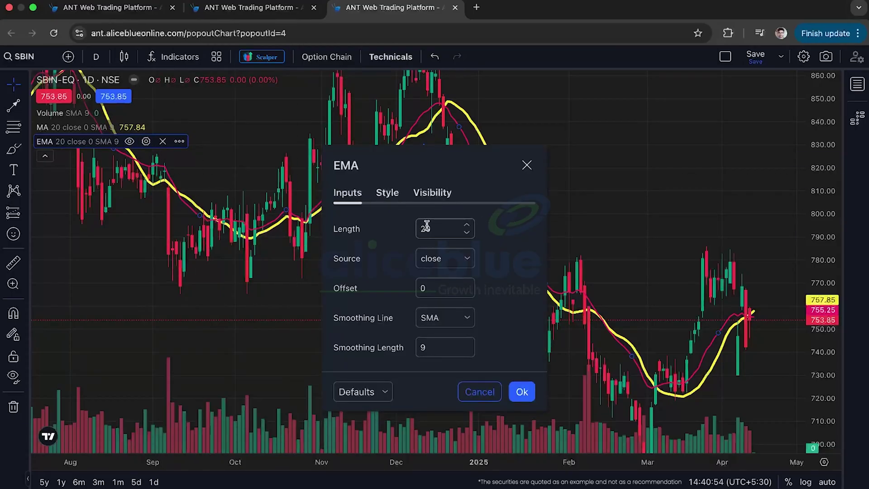
key(BackSpace)
key(BackSpace)
text(5)
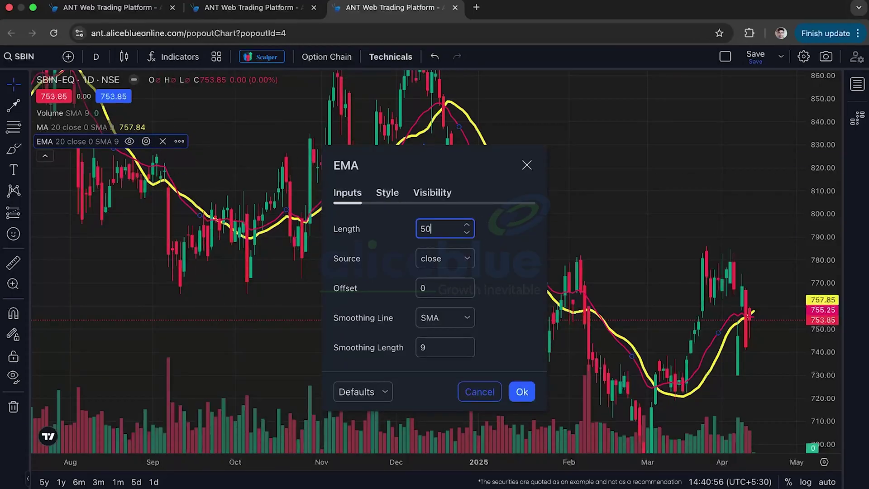
click(518, 390)
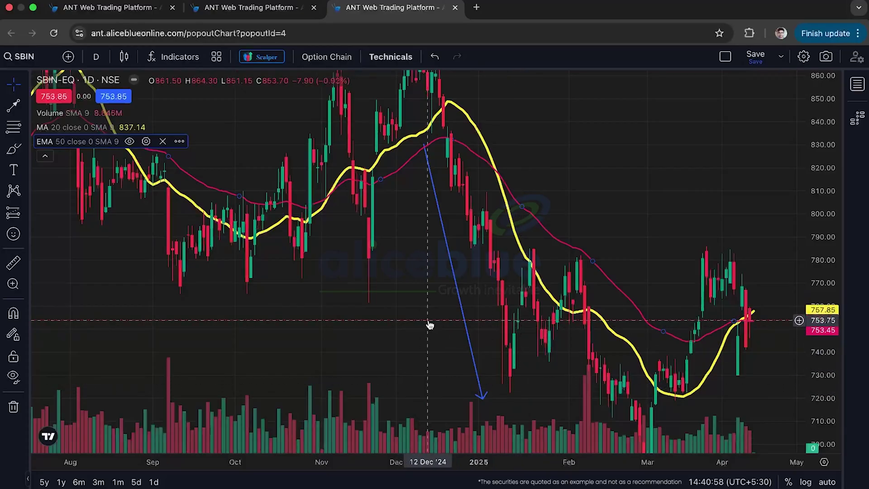
scroll(416, 339, down, 1)
scroll(417, 339, down, 3)
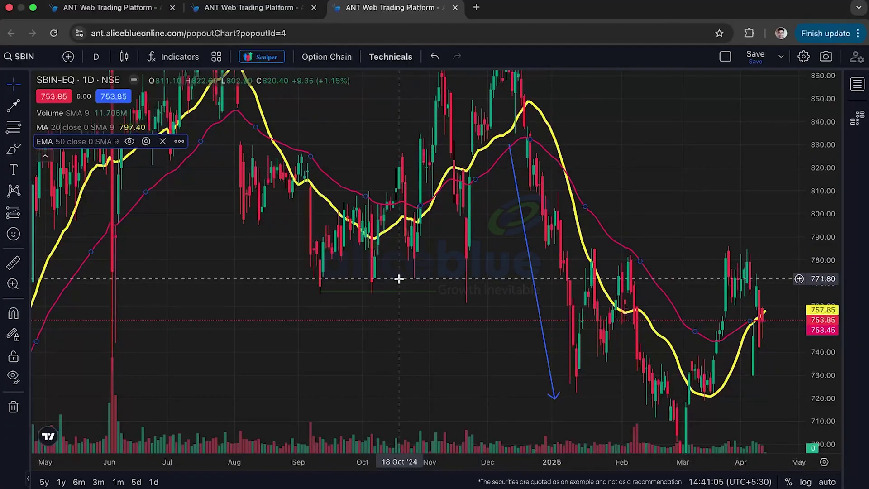
drag(439, 277, 419, 323)
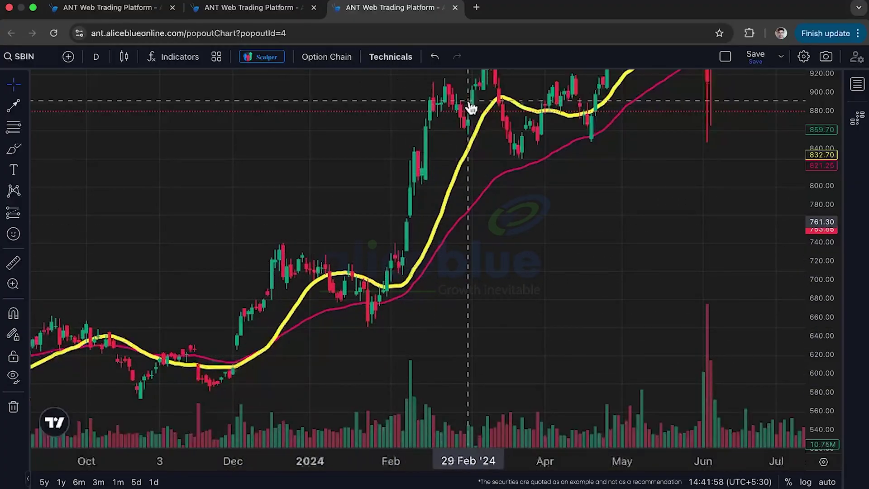
scroll(413, 286, right, 5)
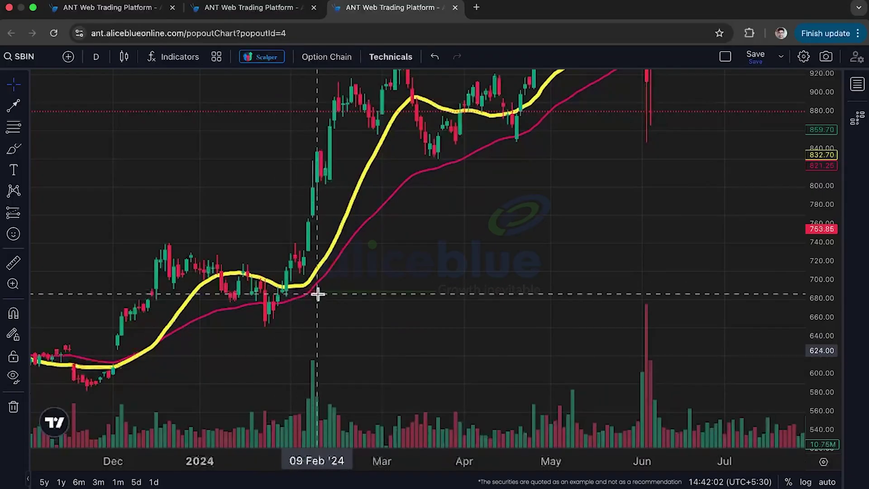
scroll(305, 283, right, 3)
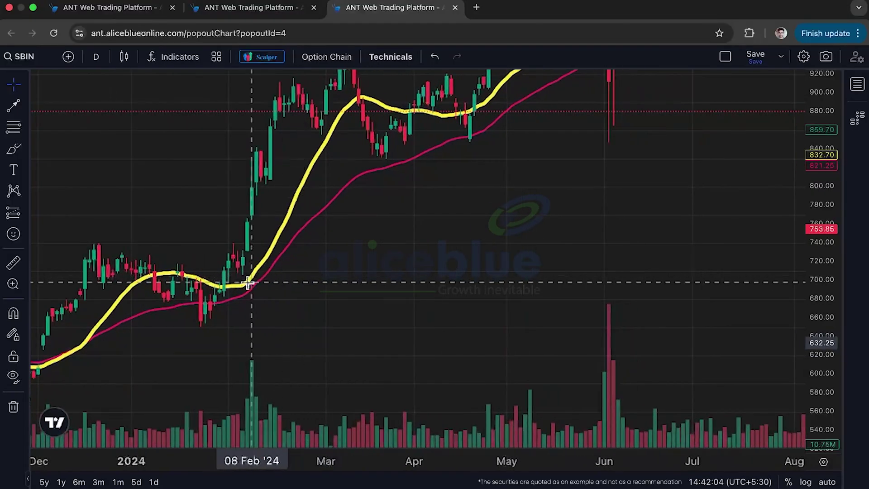
scroll(242, 317, left, 15)
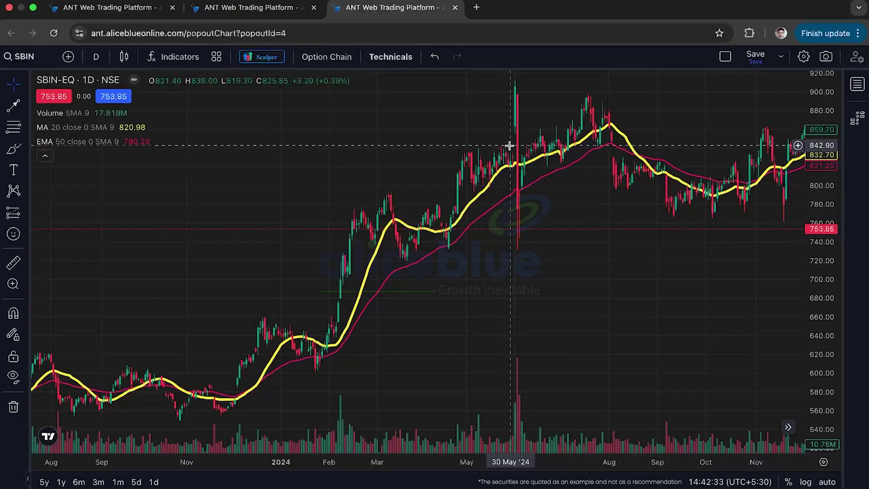
Zoom and pan the SBIN-EQ chart to bring the later 2025 dates into view.
scroll(561, 188, up, 3)
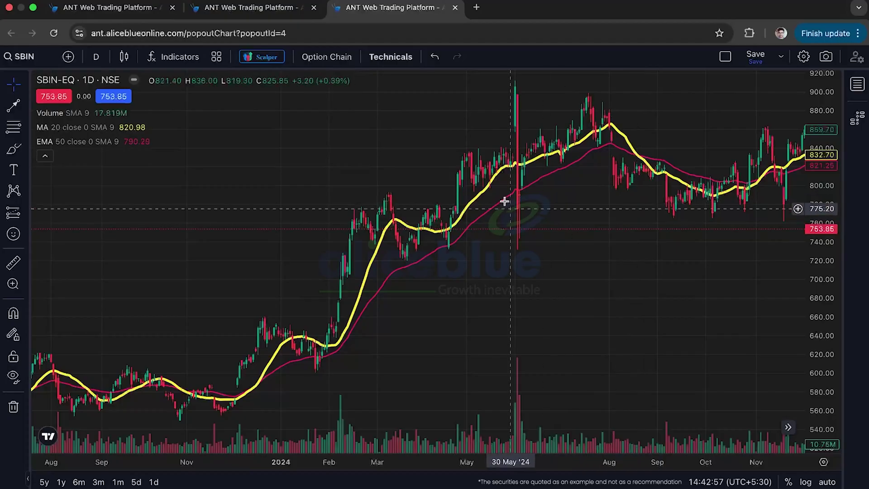
scroll(415, 256, down, 3)
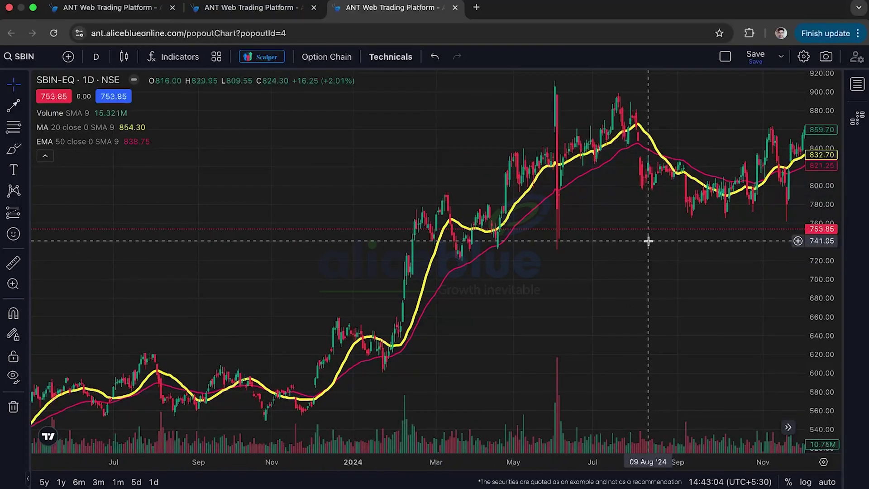
scroll(649, 241, down, 3)
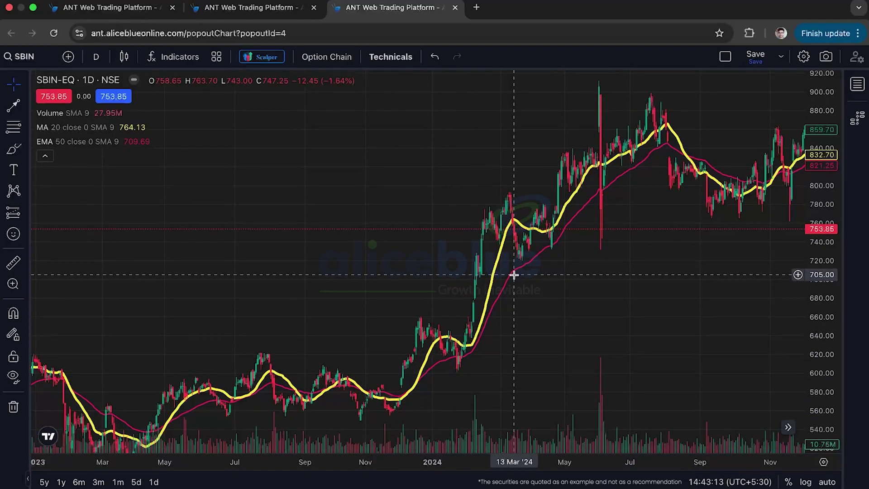
scroll(512, 273, up, 5)
drag(648, 235, 473, 248)
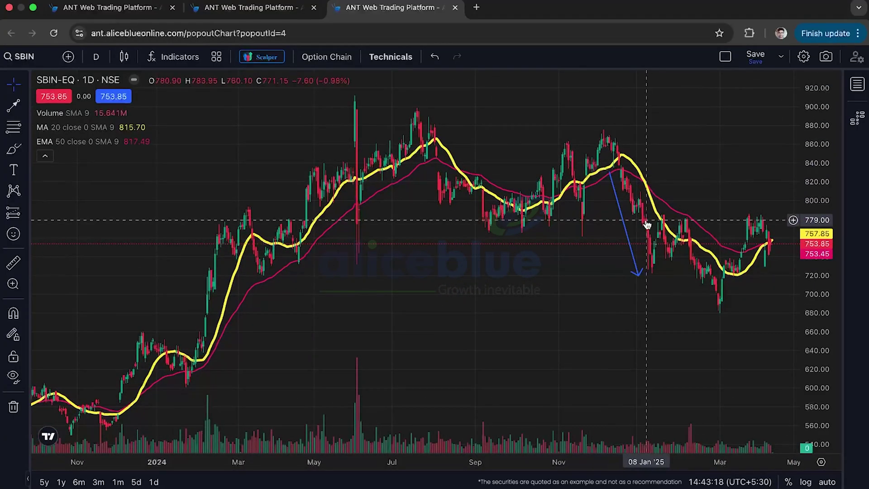
drag(607, 308, 505, 309)
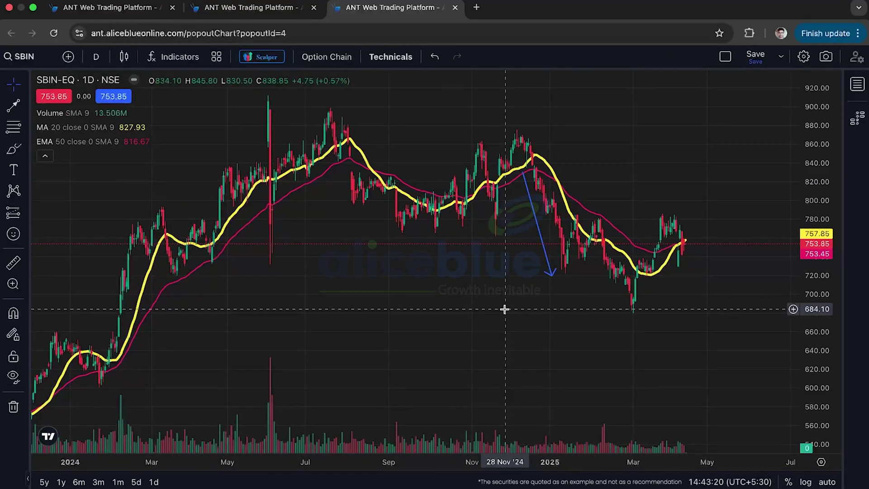
scroll(504, 309, down, 3)
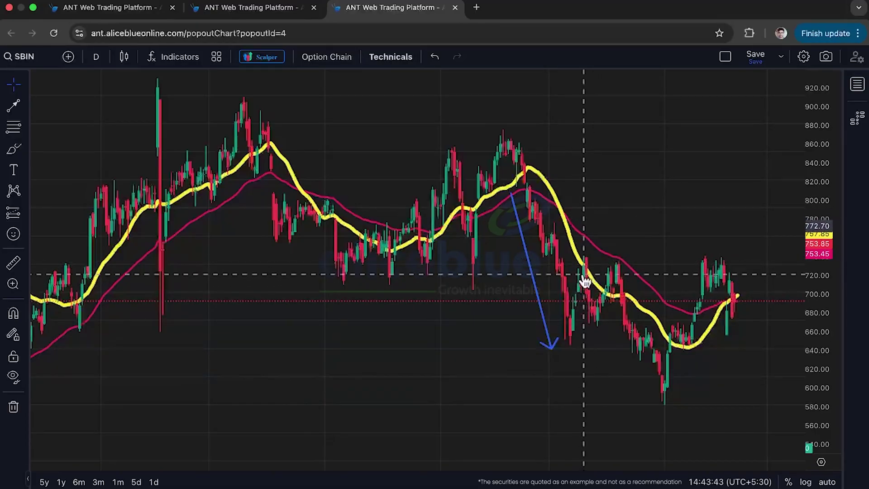
Stretch the price scale and draw a white circle near January 2025's falling yellow line.
scroll(591, 262, down, 3)
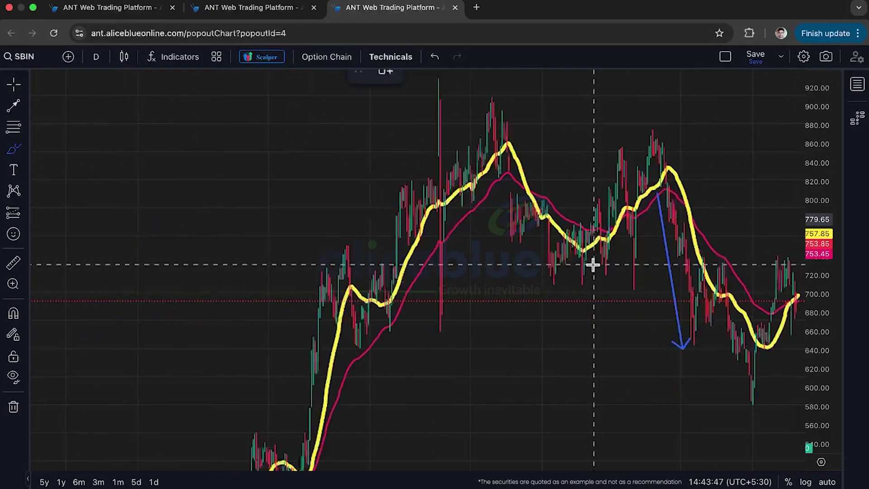
scroll(620, 258, up, 6)
drag(819, 171, 819, 149)
mouse_move(359, 161)
mouse_down()
mouse_move(344, 178)
mouse_move(343, 213)
mouse_move(402, 221)
mouse_move(380, 165)
mouse_move(358, 161)
mouse_up()
Compress the price scale and brush a white stroke along the May–July 2024 uptrend.
scroll(366, 299, down, 6)
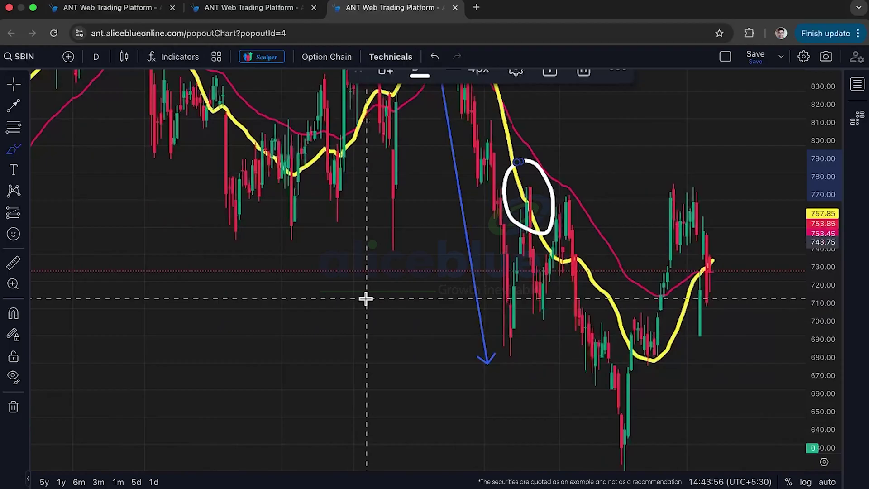
drag(834, 204, 834, 230)
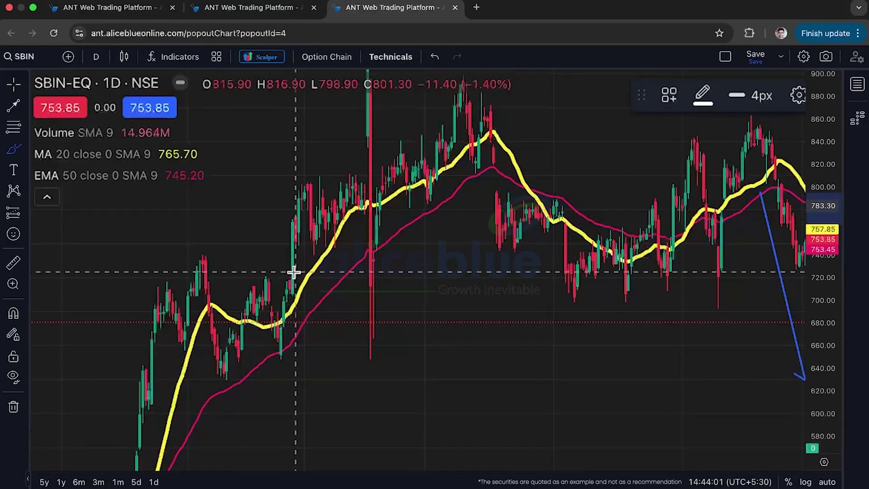
mouse_move(296, 270)
mouse_down()
mouse_move(337, 225)
mouse_move(437, 180)
mouse_move(466, 146)
mouse_up()
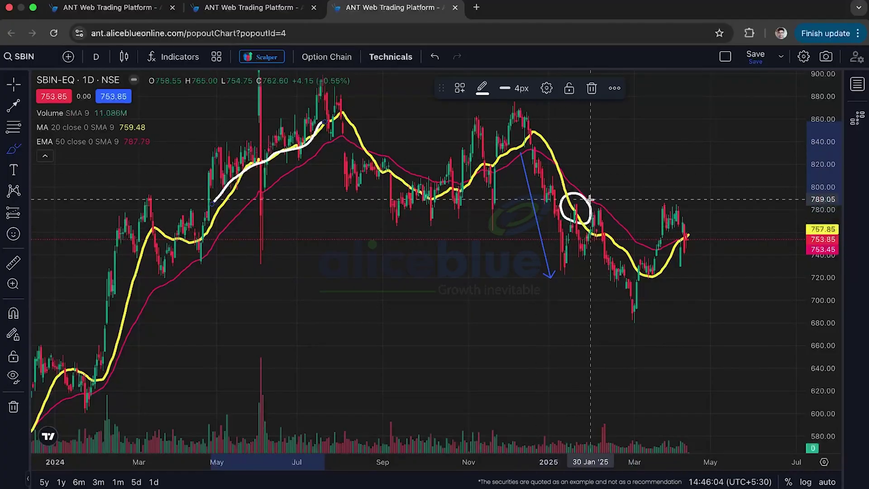
scroll(590, 199, up, 3)
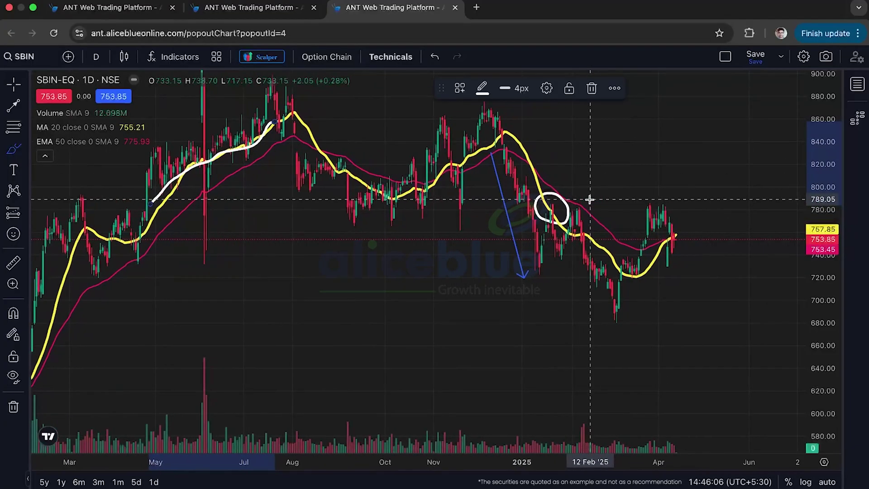